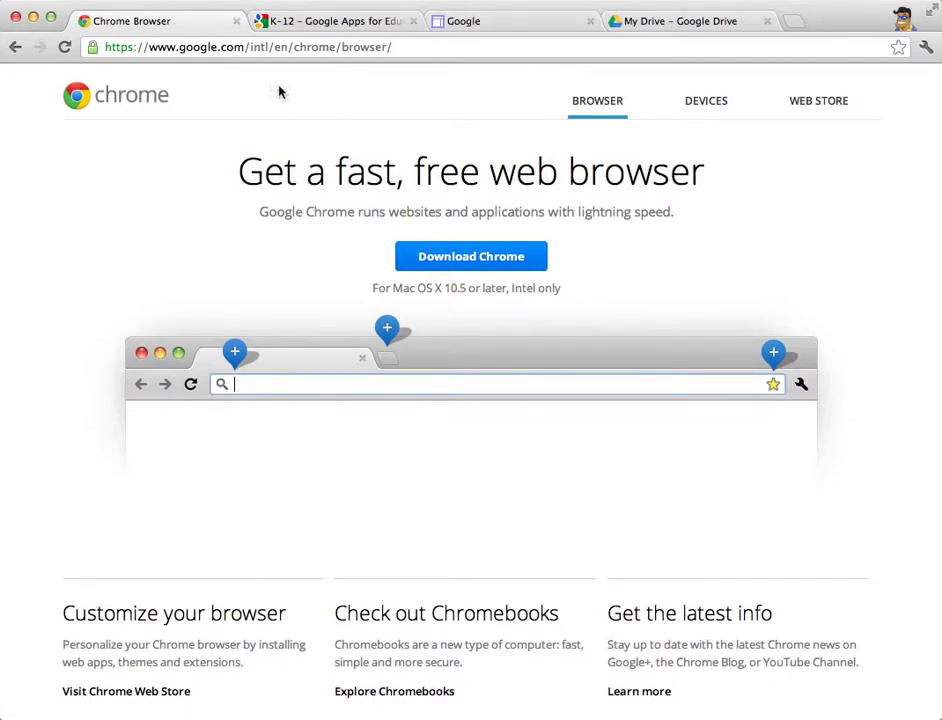
{"action": "left_click", "coordinate": [263, 47]}
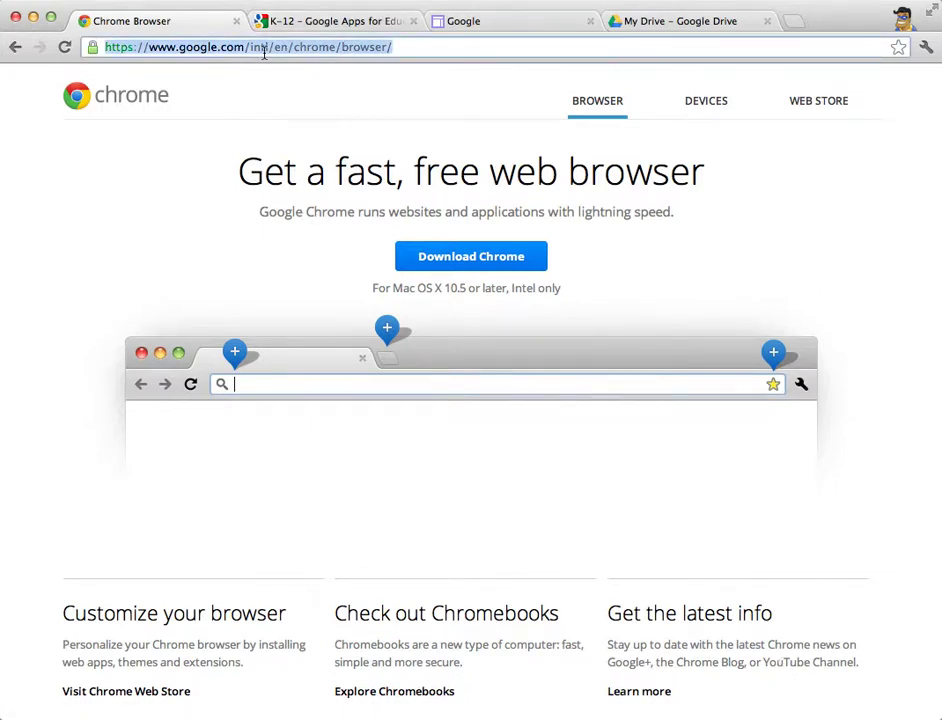
{"action": "type", "text": "www."}
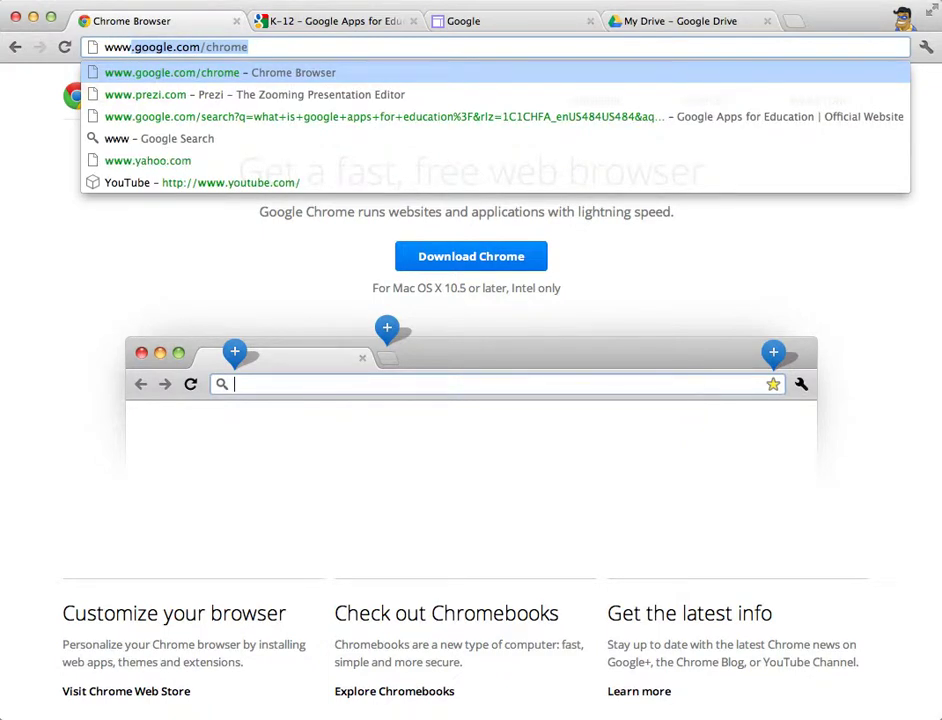
{"action": "type", "text": "google.com/"}
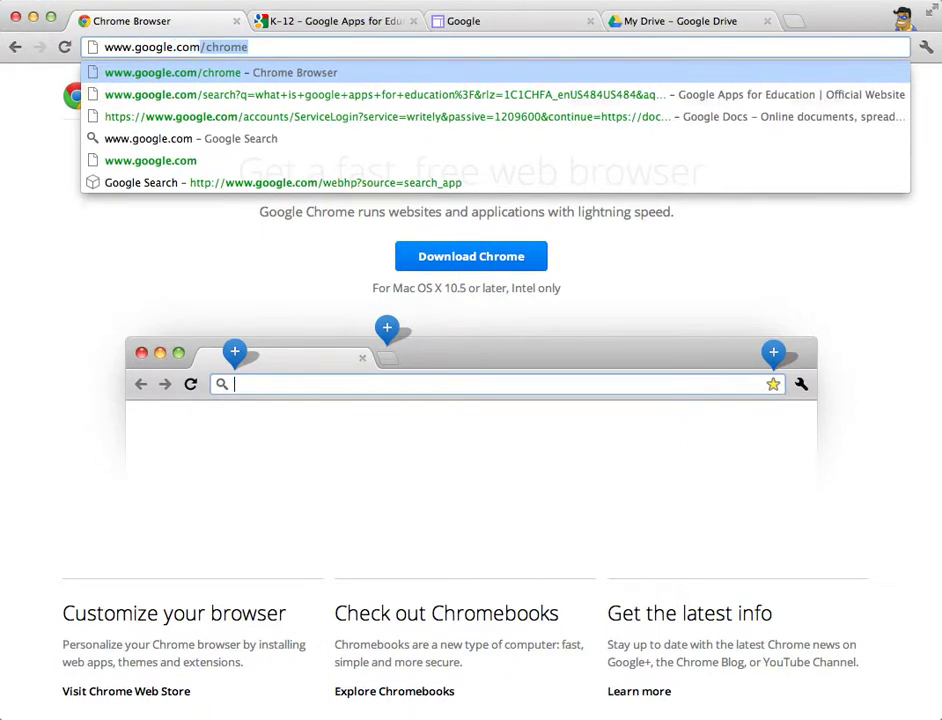
{"action": "type", "text": "chrome"}
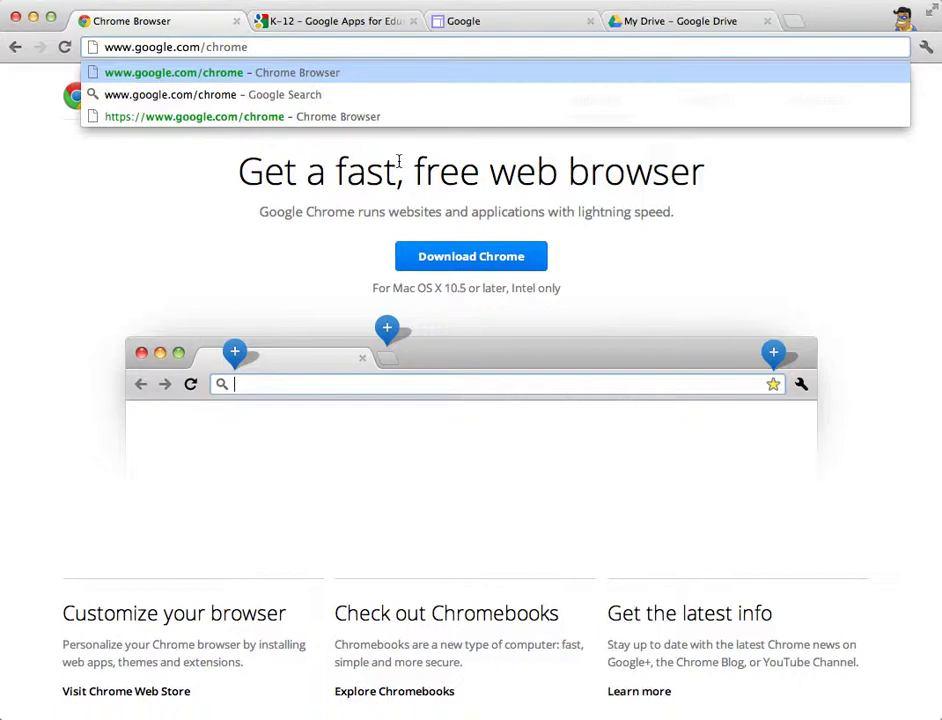
{"action": "left_click", "coordinate": [313, 27]}
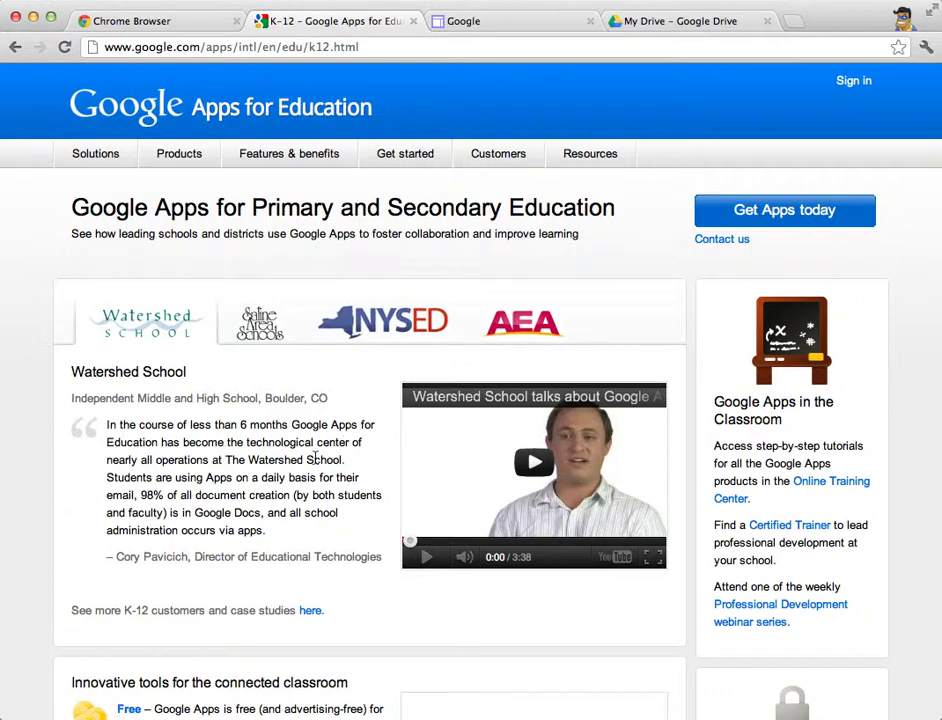
{"action": "scroll", "coordinate": [314, 458], "scroll_direction": "down", "scroll_amount": 2}
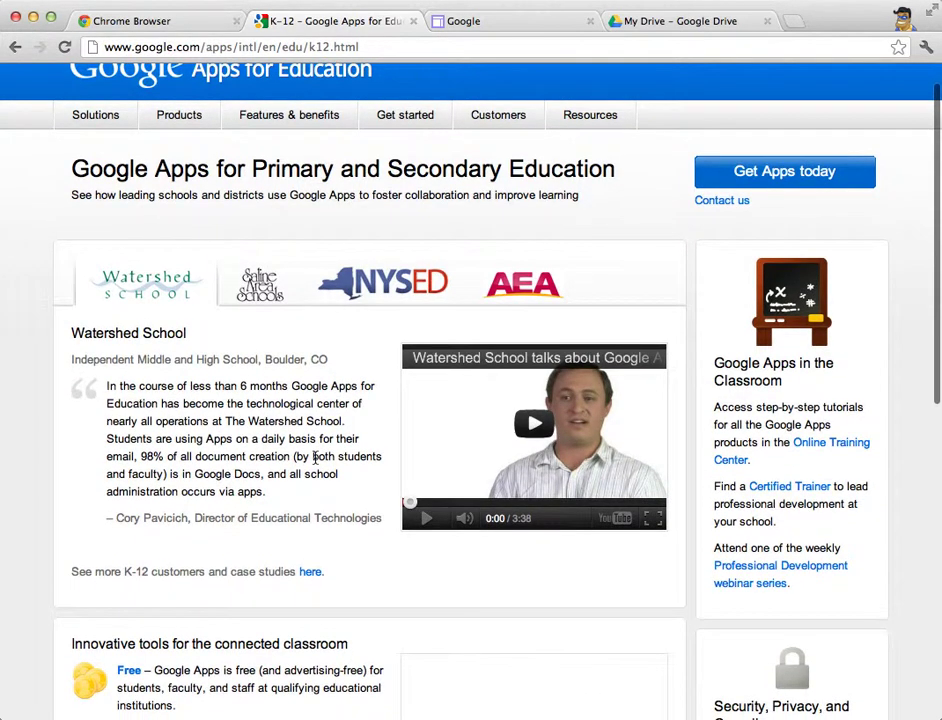
{"action": "left_click", "coordinate": [470, 22]}
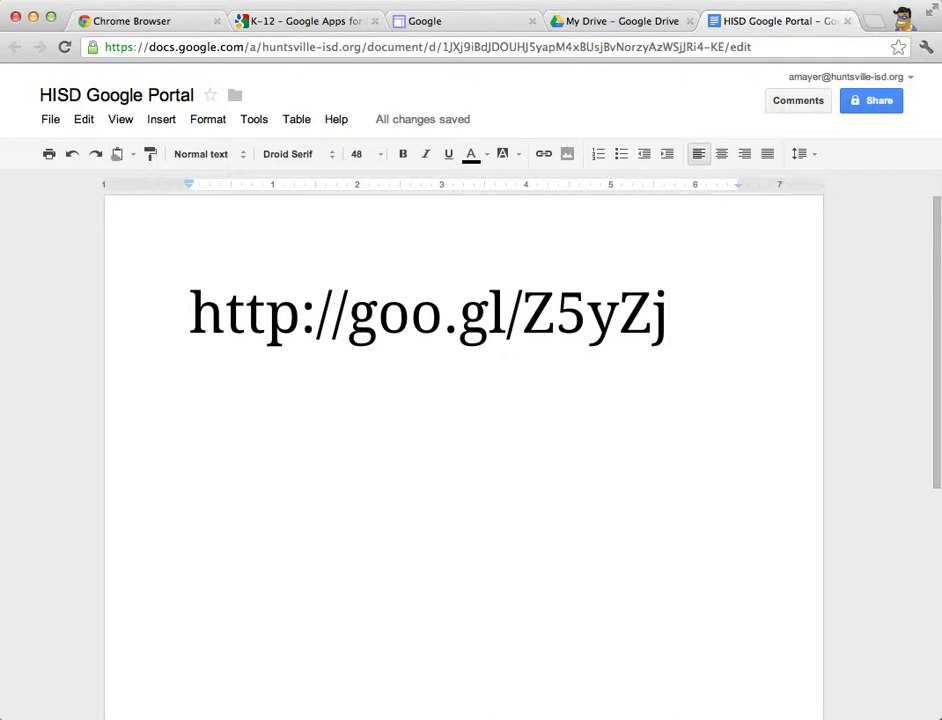
{"action": "key", "text": "super+n"}
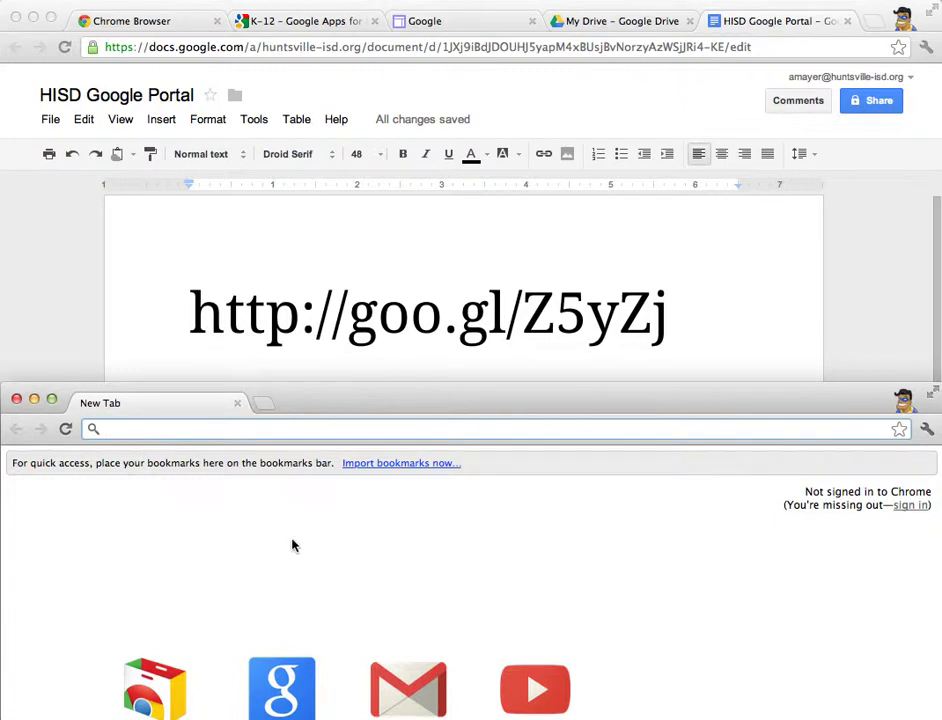
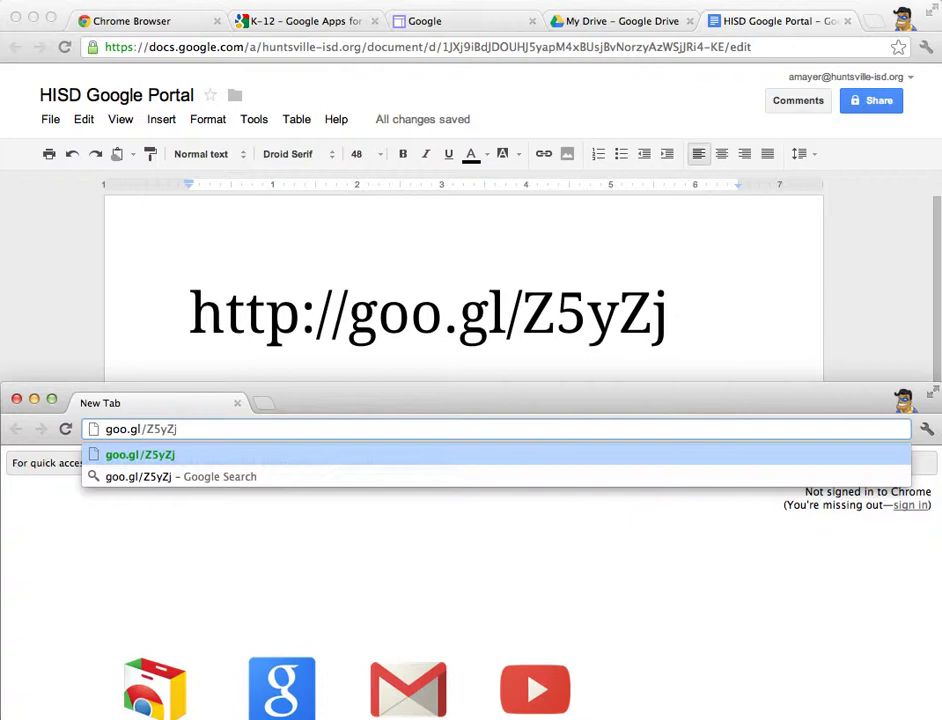
{"action": "key", "text": "Return"}
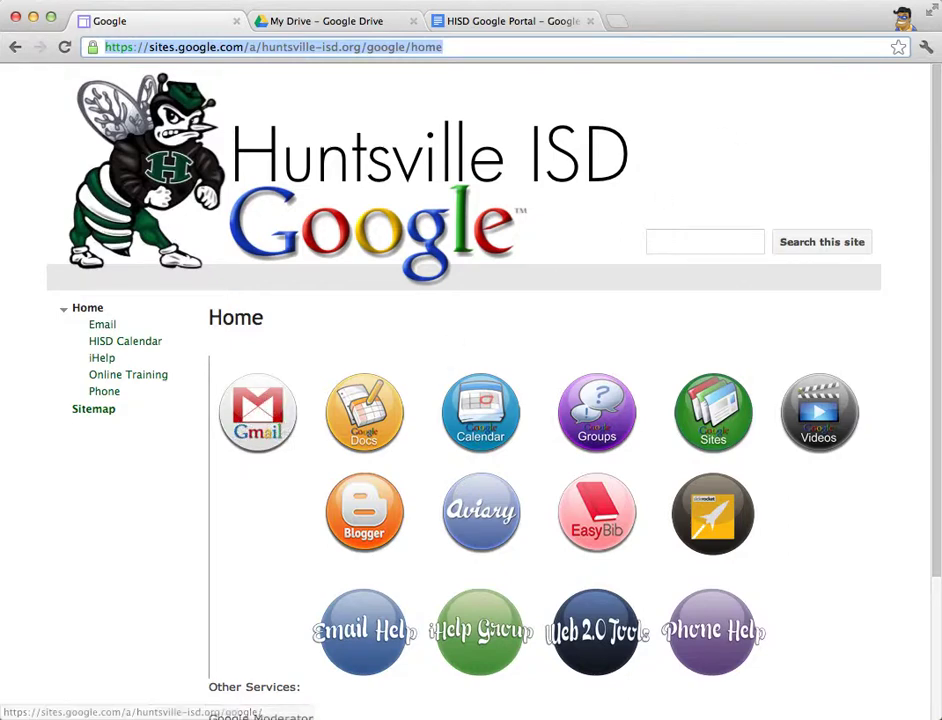
- Open the district Gmail sign-in page and enter the school username and account password
{"action": "left_click", "coordinate": [252, 422]}
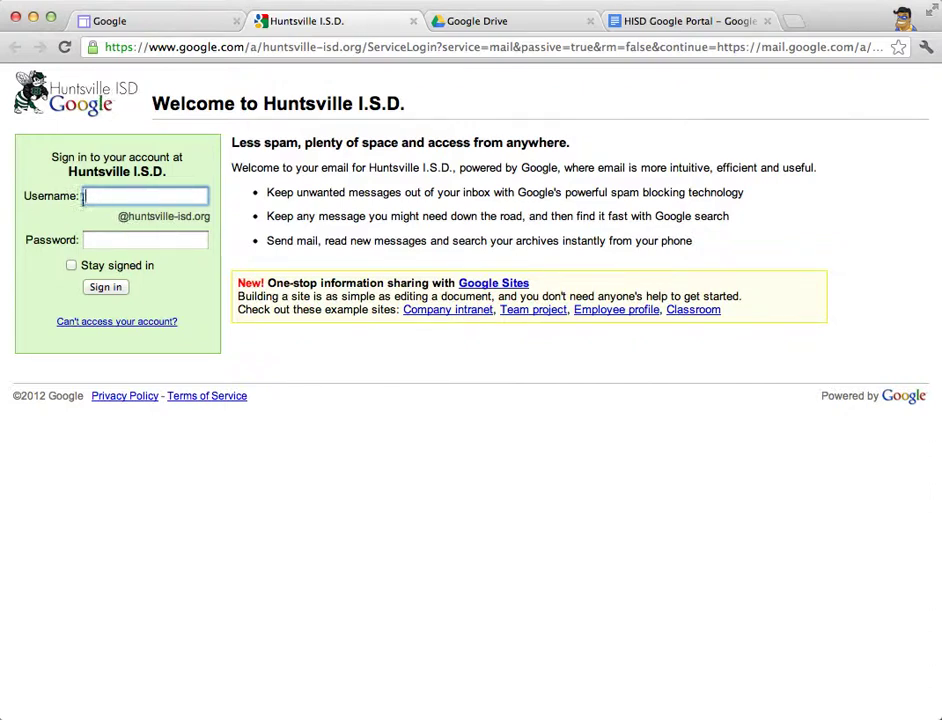
{"action": "left_click_drag", "start_coordinate": [119, 217], "coordinate": [210, 215]}
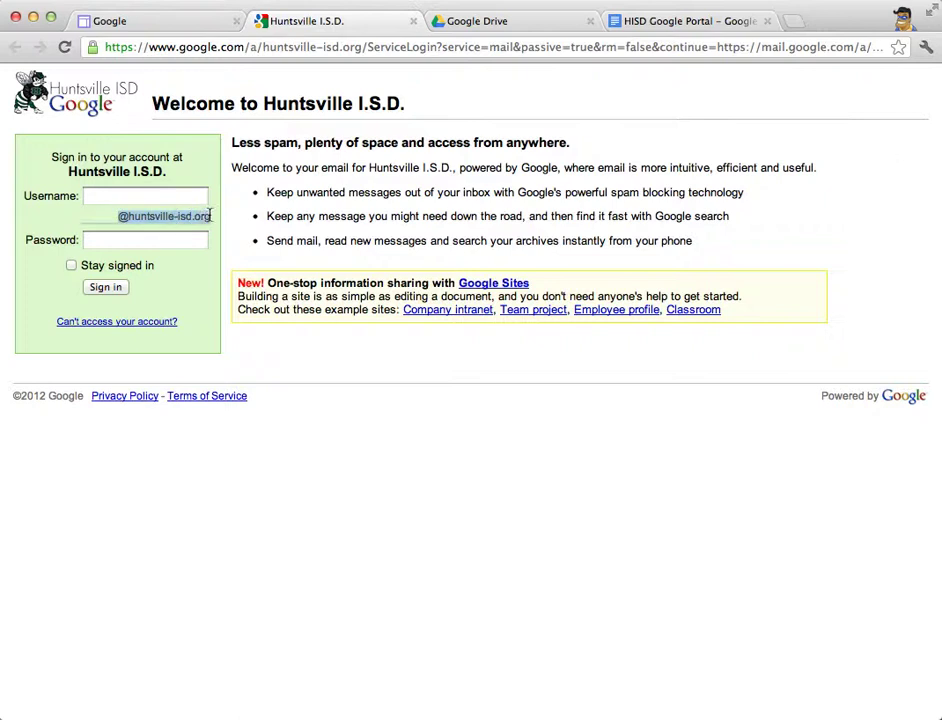
{"action": "left_click", "coordinate": [130, 199]}
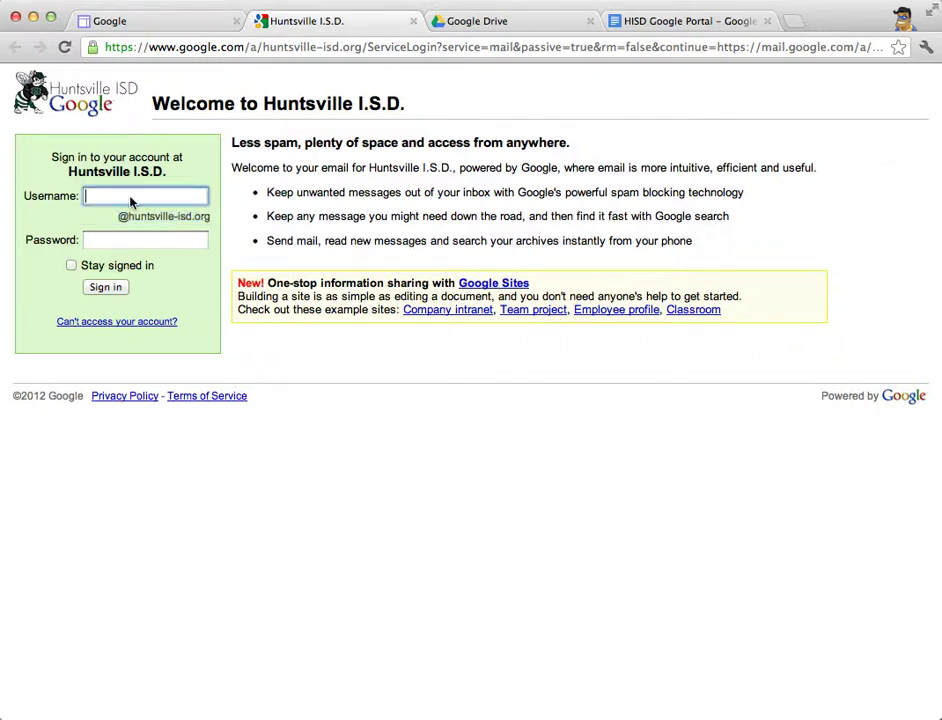
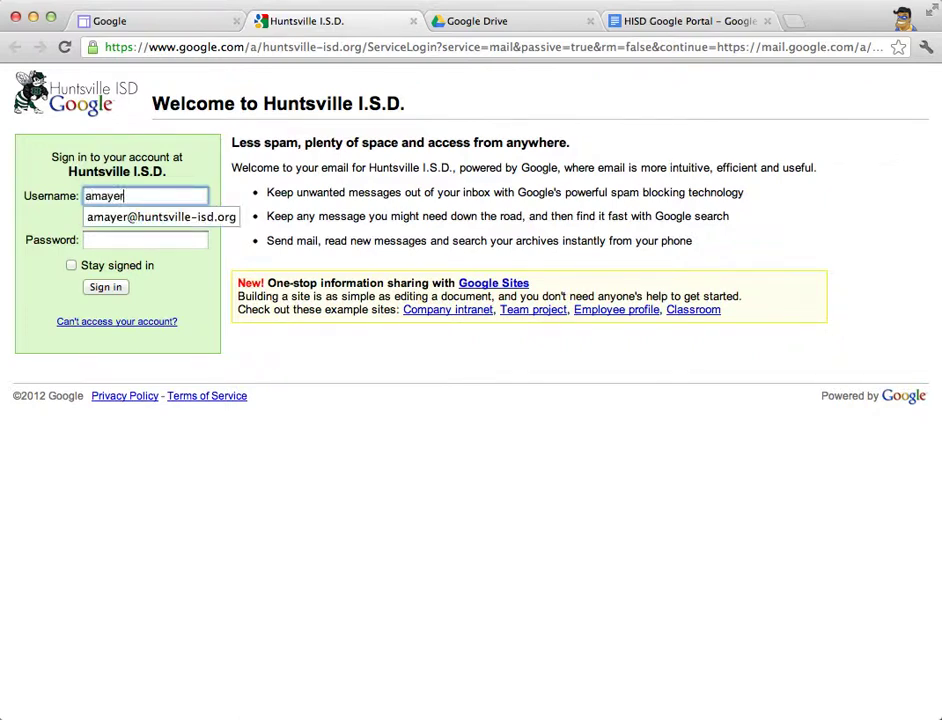
{"action": "left_click", "coordinate": [436, 212]}
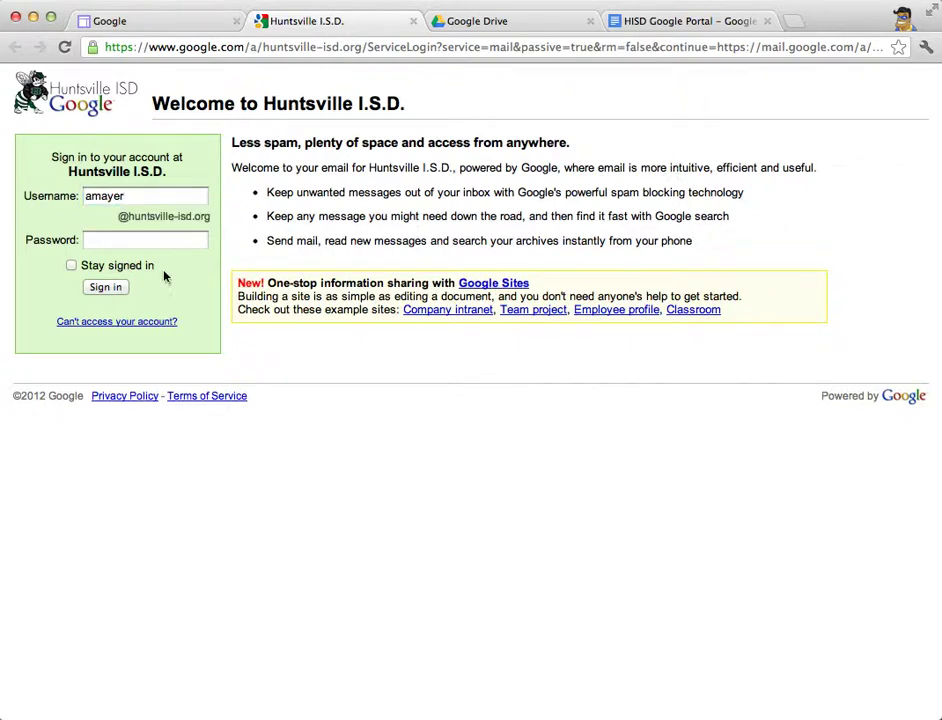
{"action": "left_click", "coordinate": [139, 243]}
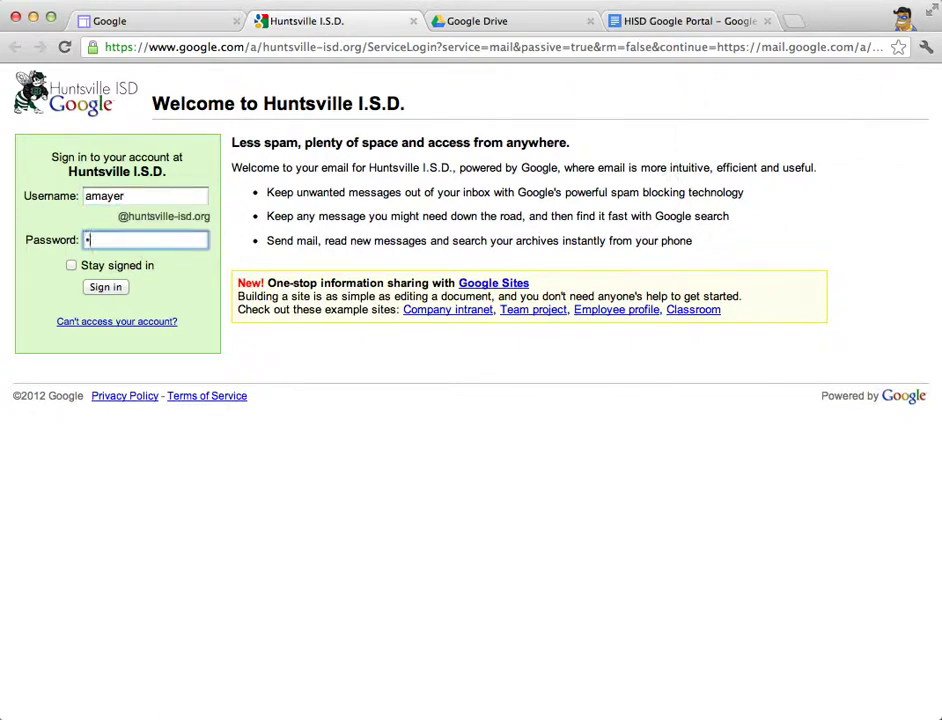
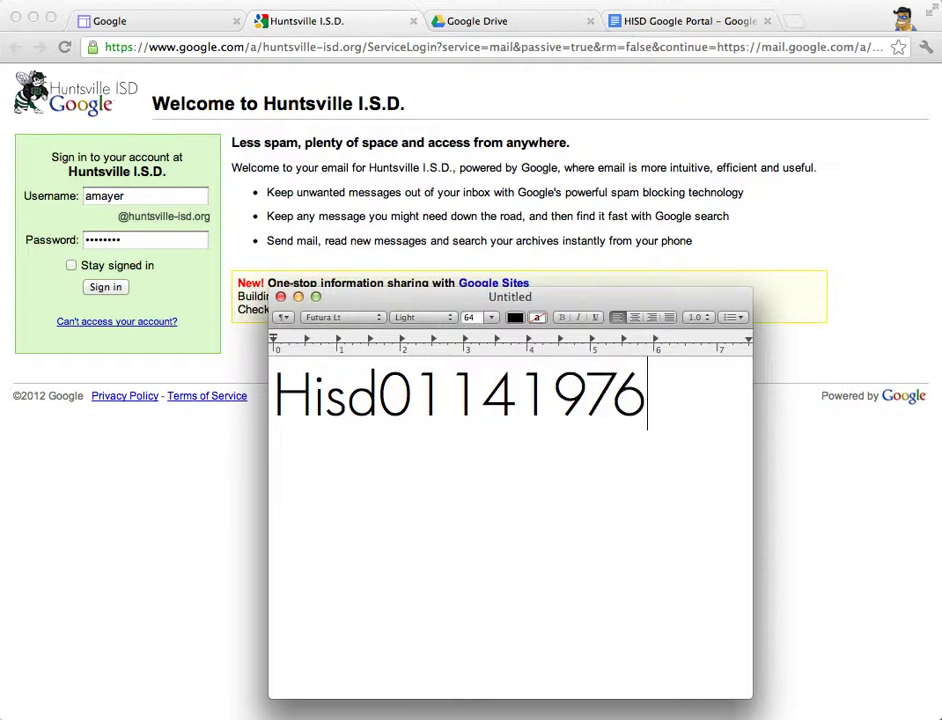
{"action": "key", "text": "Return"}
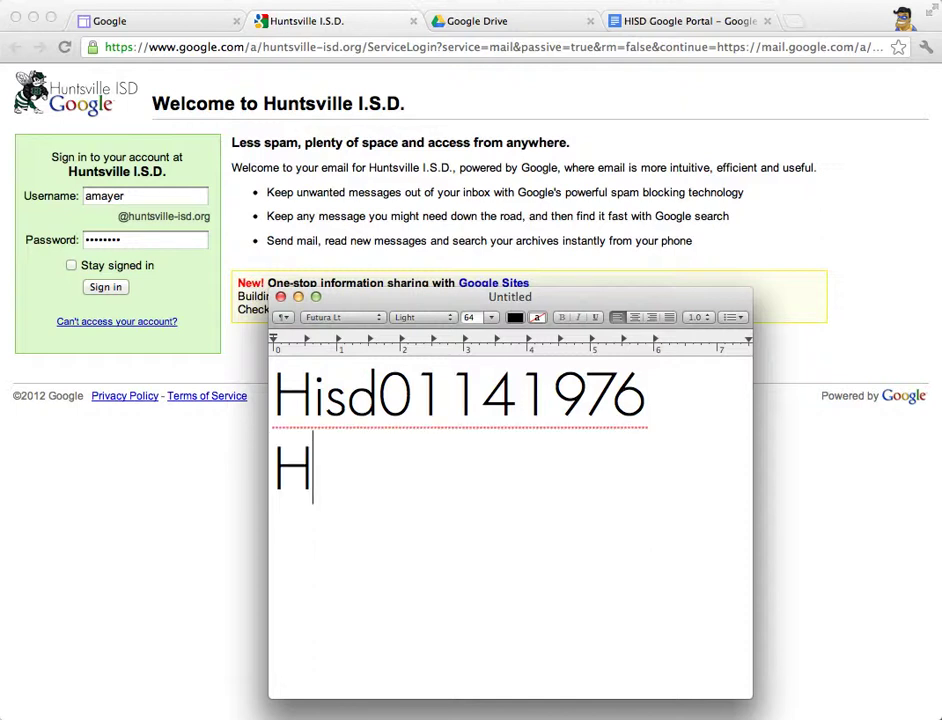
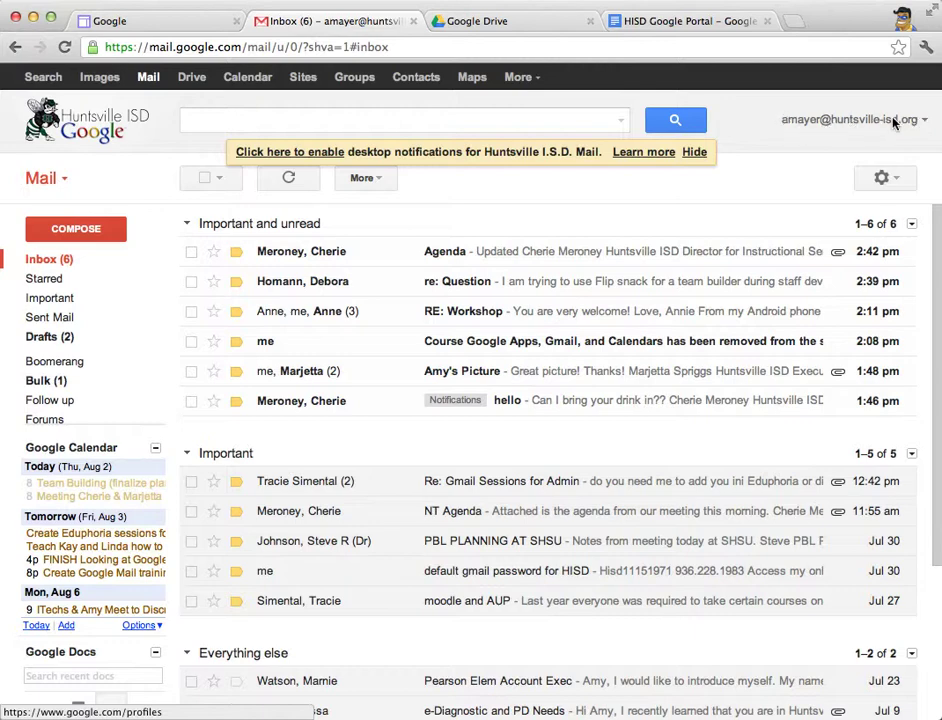
- Open the account dropdown from the top right of the Gmail inbox
{"action": "left_click", "coordinate": [918, 126]}
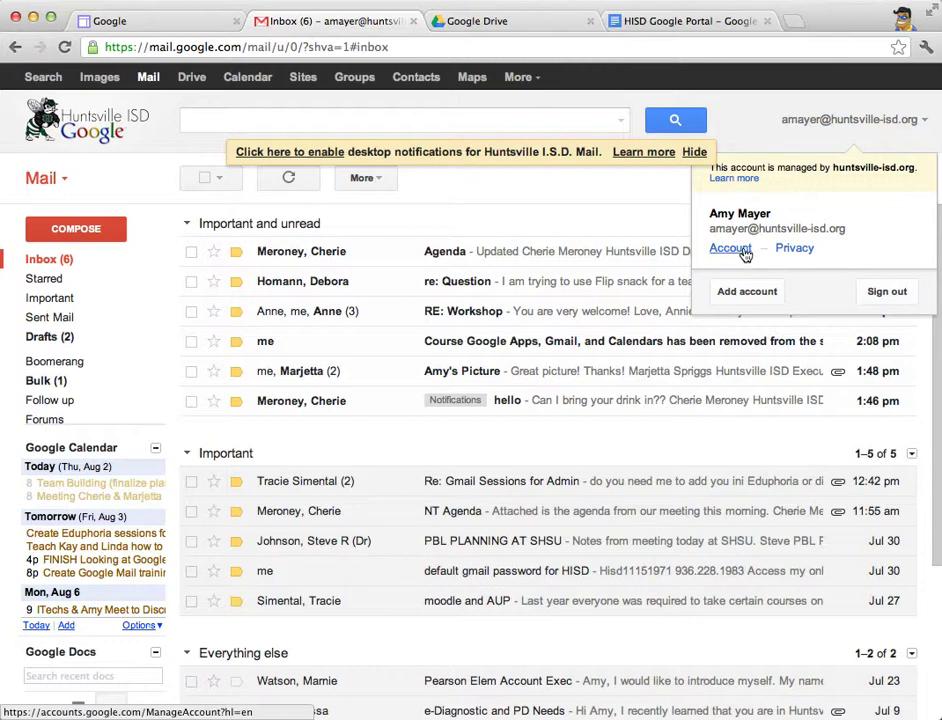
- Go to the Google account's Security settings and open the Change password page
{"action": "left_click", "coordinate": [743, 250]}
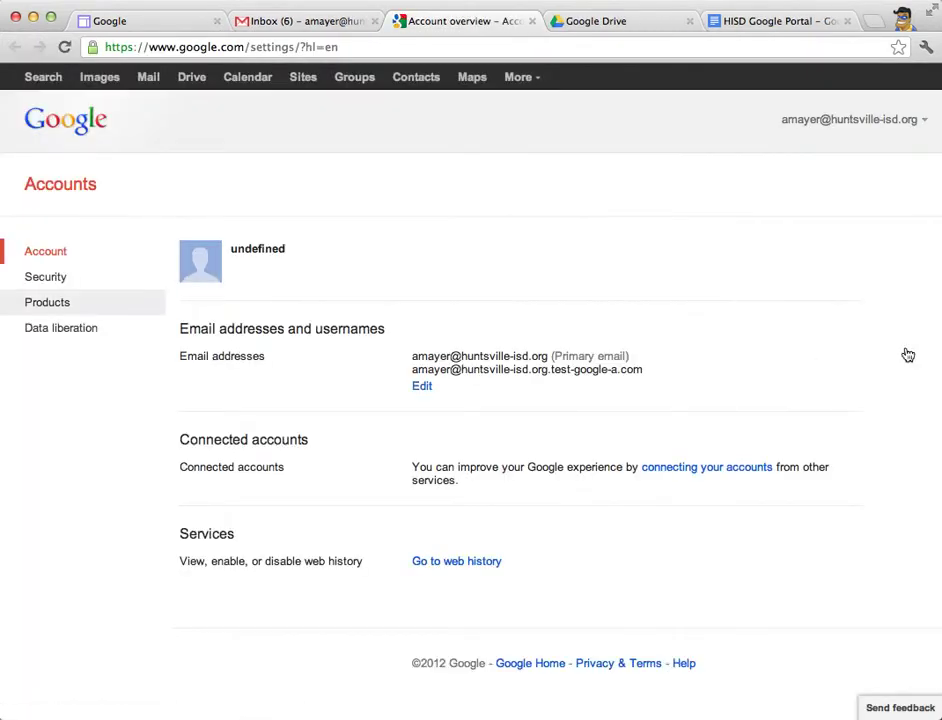
{"action": "left_click", "coordinate": [51, 287]}
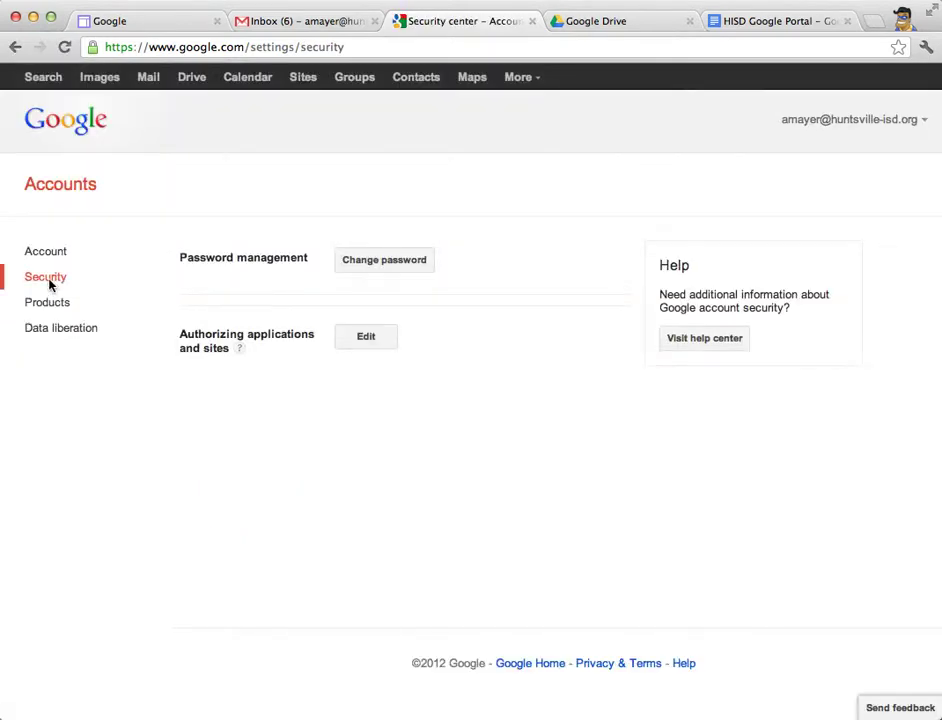
{"action": "left_click", "coordinate": [386, 273]}
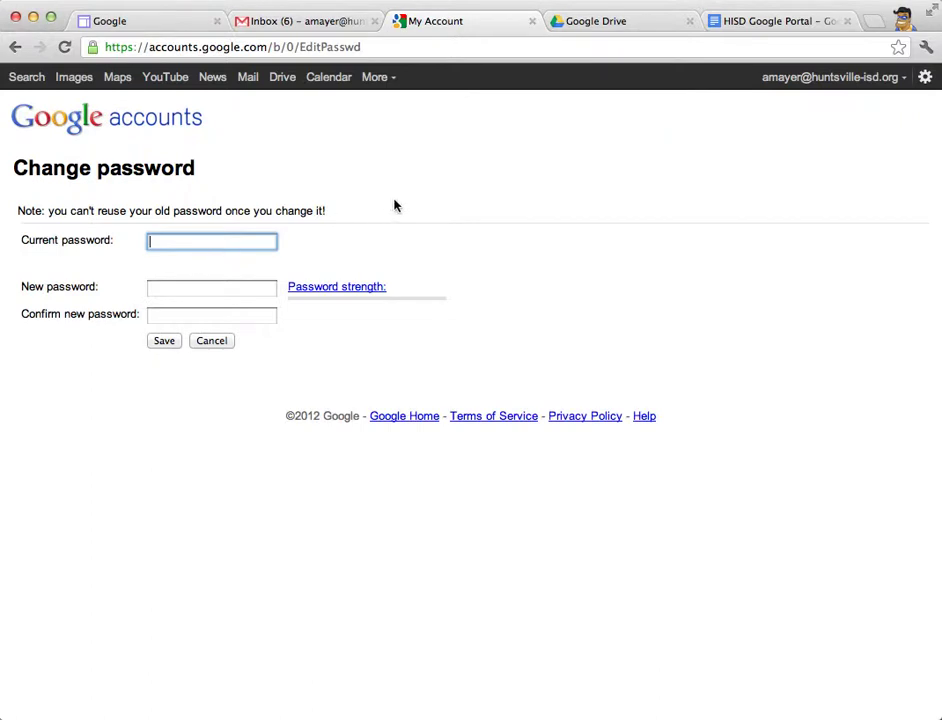
- Enter the current password, then type and confirm the new account password
{"action": "left_click", "coordinate": [164, 287]}
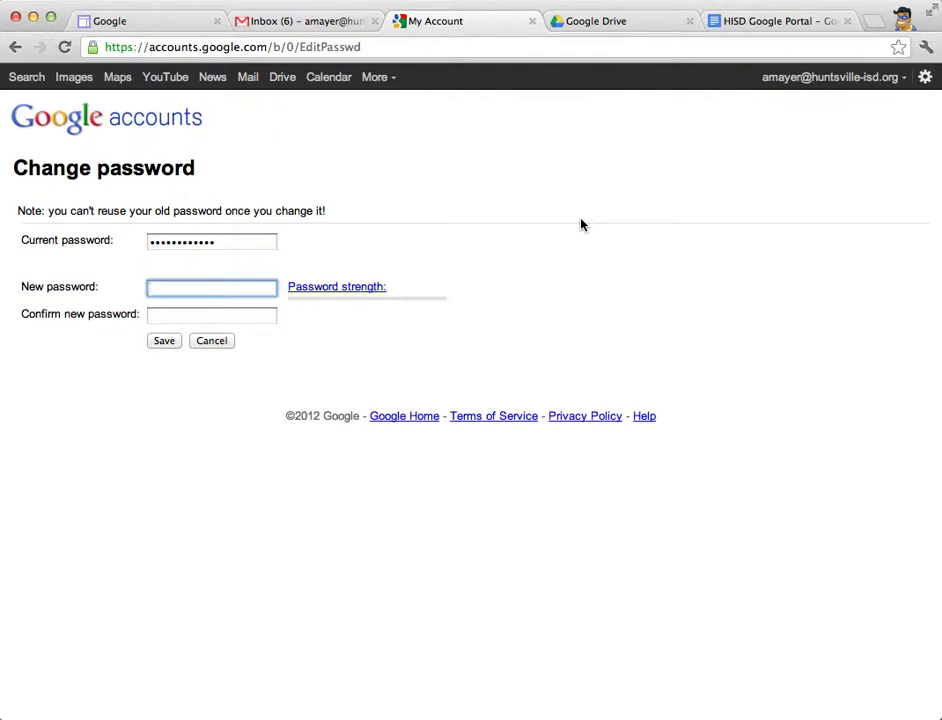
{"action": "type", "text": "••••••••••"}
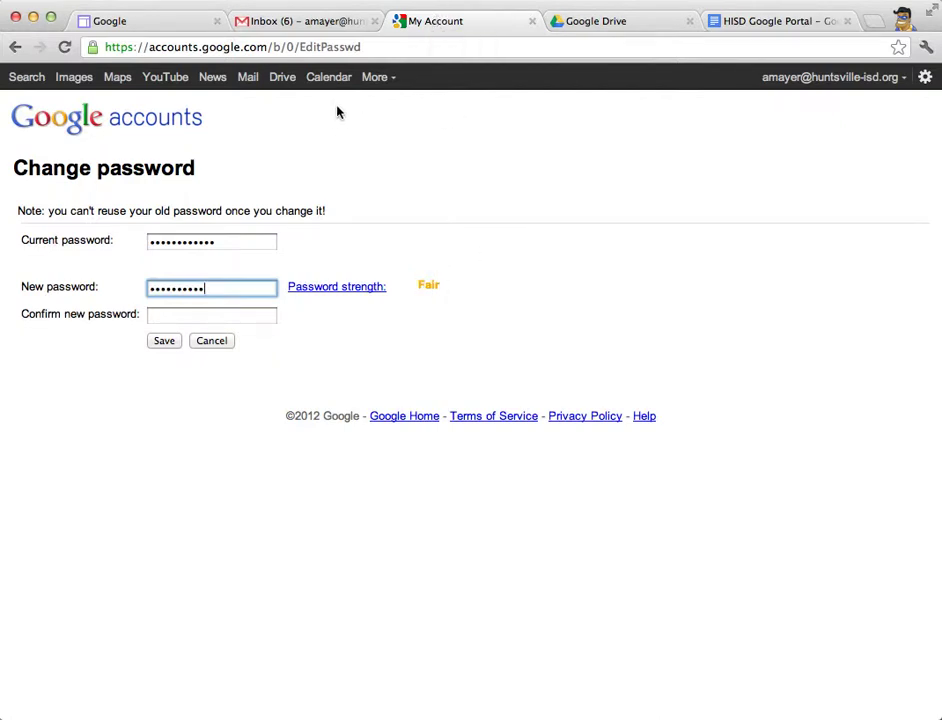
{"action": "type", "text": "1"}
{"action": "left_click", "coordinate": [210, 316]}
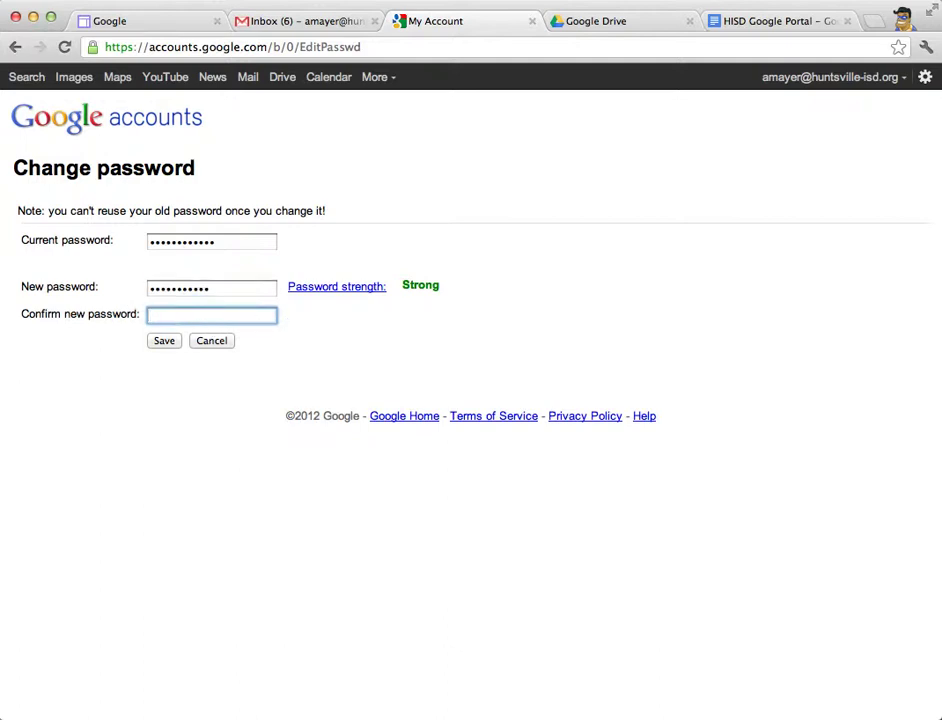
{"action": "type", "text": "•••••••••••"}
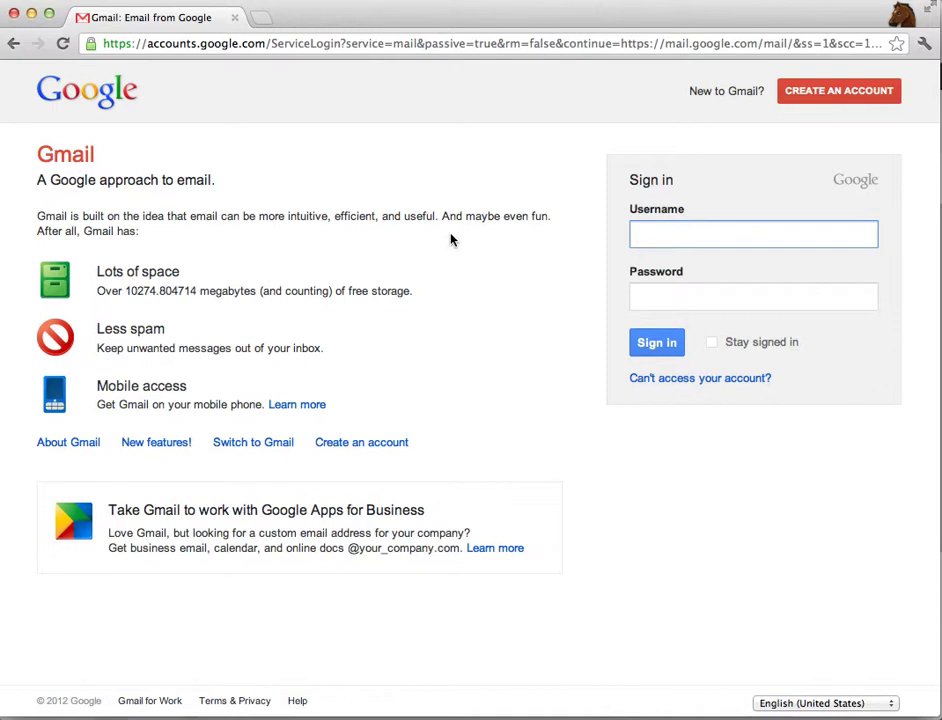
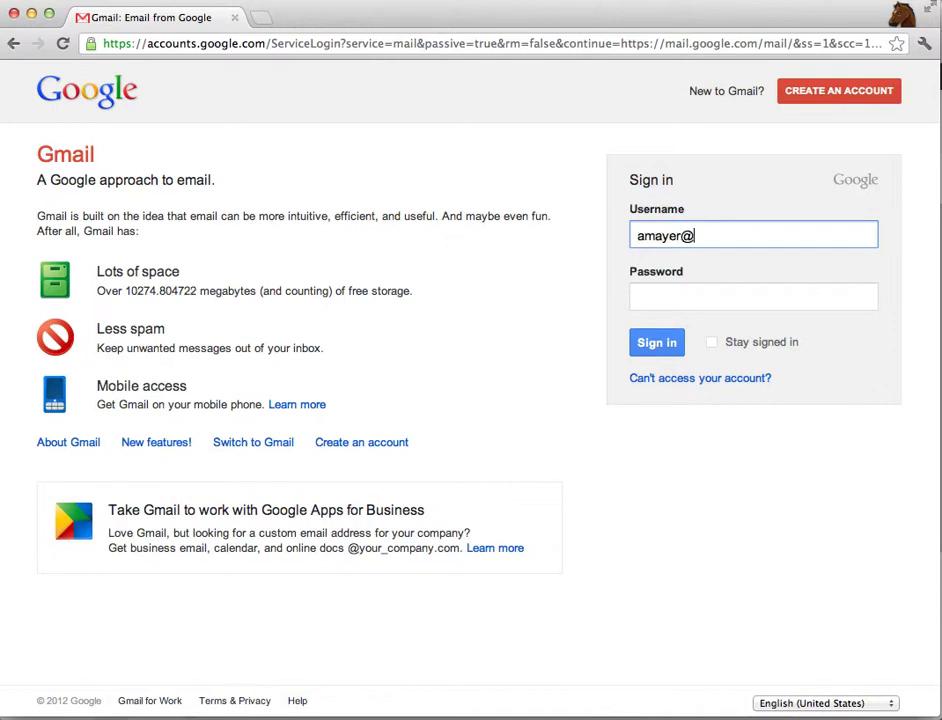
- Sign in to Gmail with the district account's full e-mail username and new password
{"action": "key", "text": "Tab"}
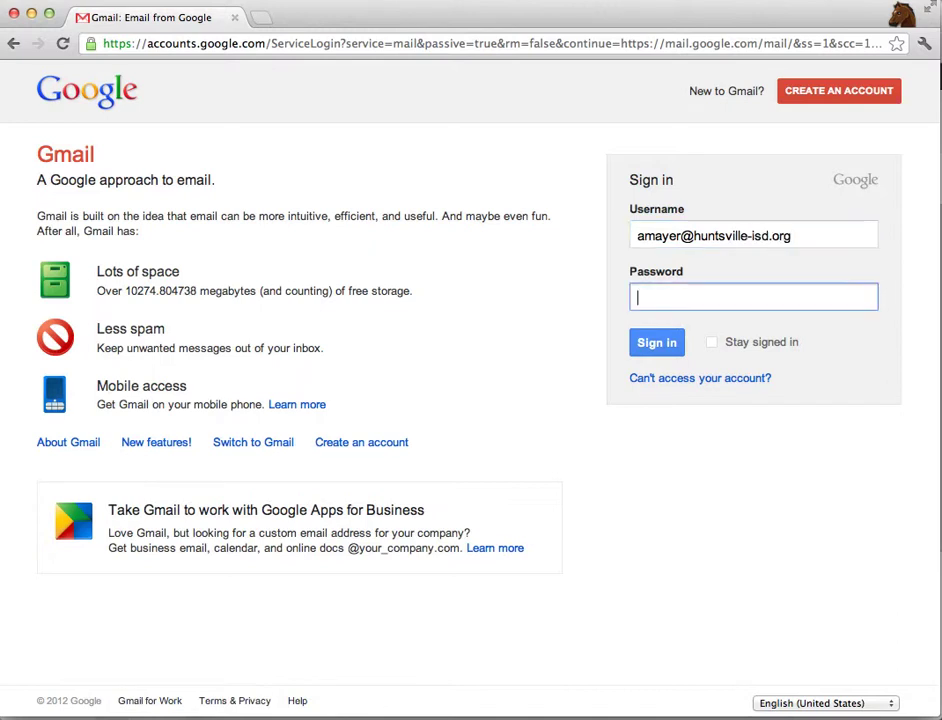
{"action": "type", "text": "••••••••"}
{"action": "left_click", "coordinate": [654, 344]}
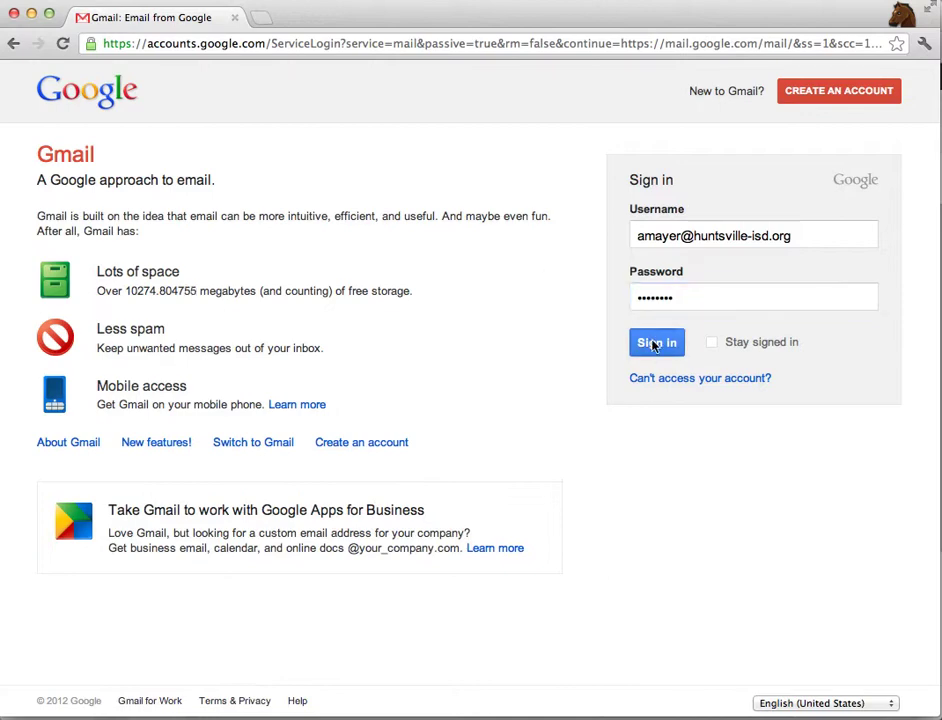